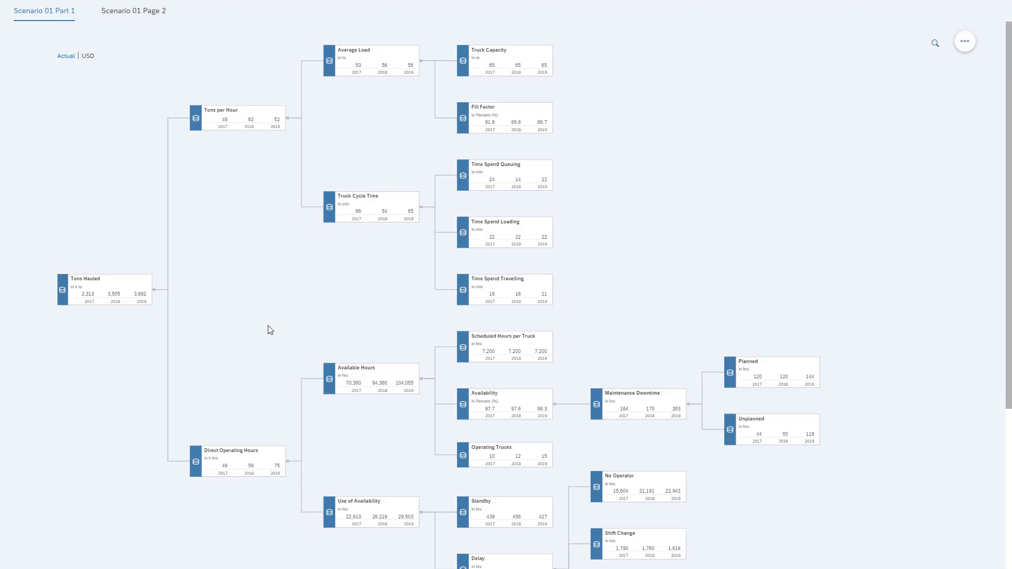
# Zoom and pan the tree to Direct Operating Hours, showing Delay's and Maintenance Downtime's drivers
pyautogui.scroll(3, 252, 274)
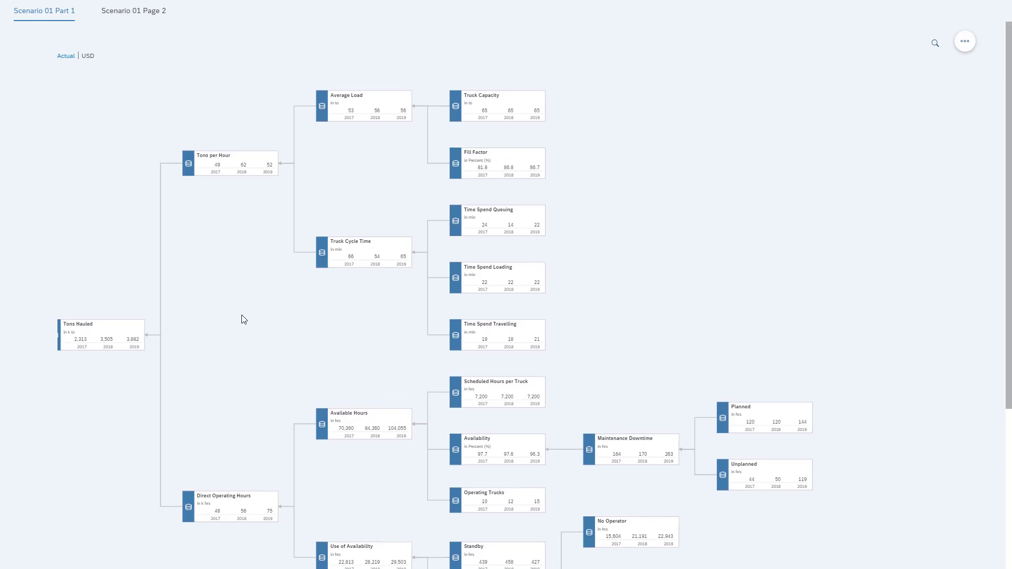
pyautogui.moveTo(246, 325); pyautogui.dragTo(241, 389)
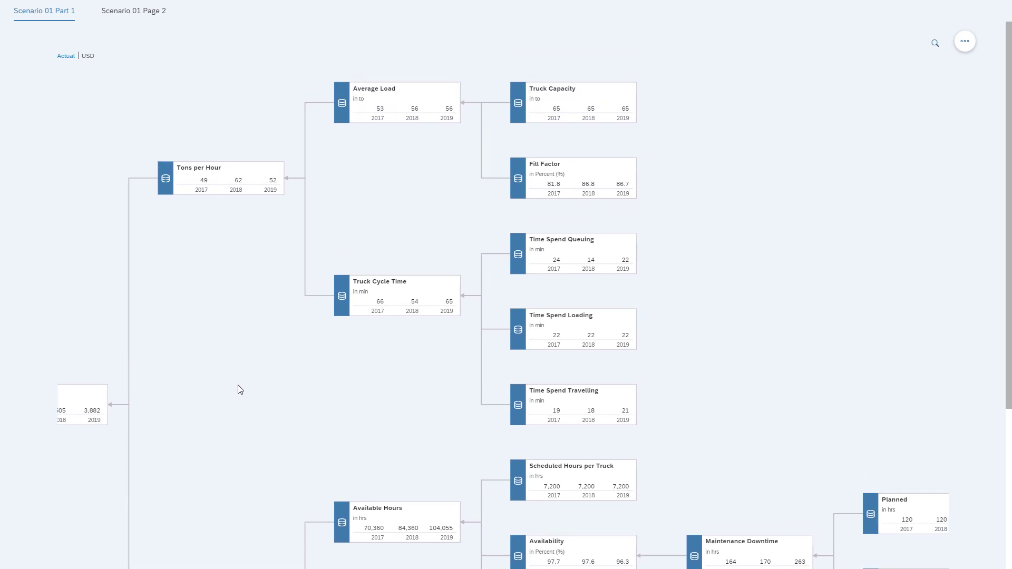
pyautogui.moveTo(223, 409); pyautogui.dragTo(113, 62)
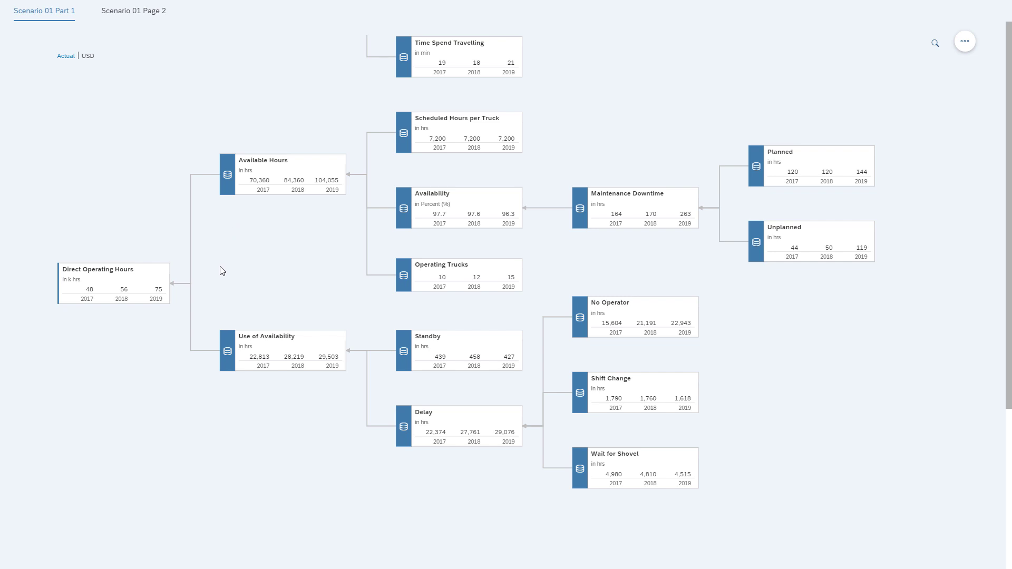
pyautogui.moveTo(223, 271); pyautogui.dragTo(201, 280)
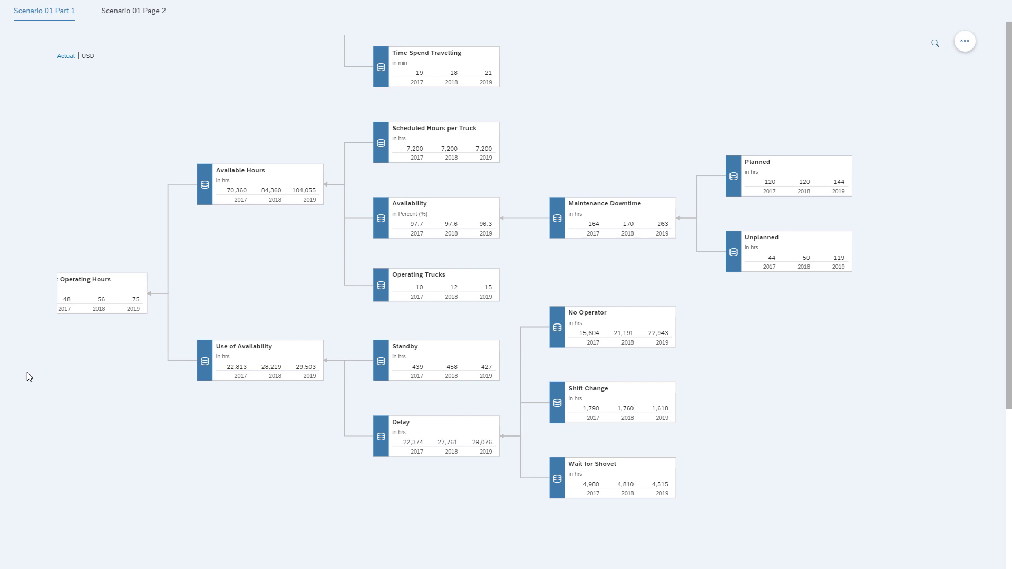
# Switch the driver tree to the Plan version and bring Tons Hauled into view
pyautogui.click(68, 59)
pyautogui.click(64, 91)
pyautogui.scroll(-1, 311, 314)
pyautogui.moveTo(311, 314); pyautogui.dragTo(454, 329)
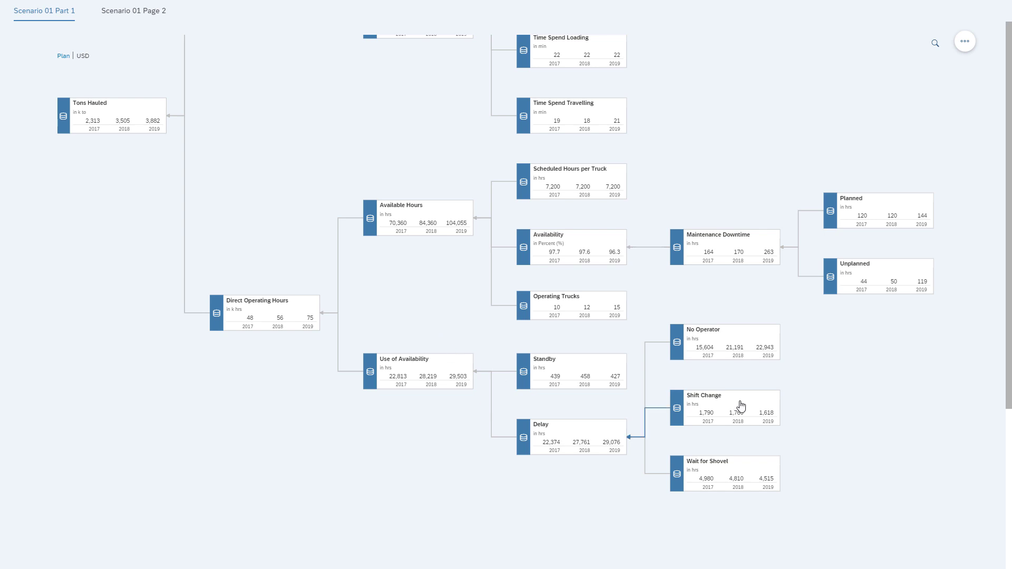
# Set No Operator's 2019 hours to 0
pyautogui.click(766, 350)
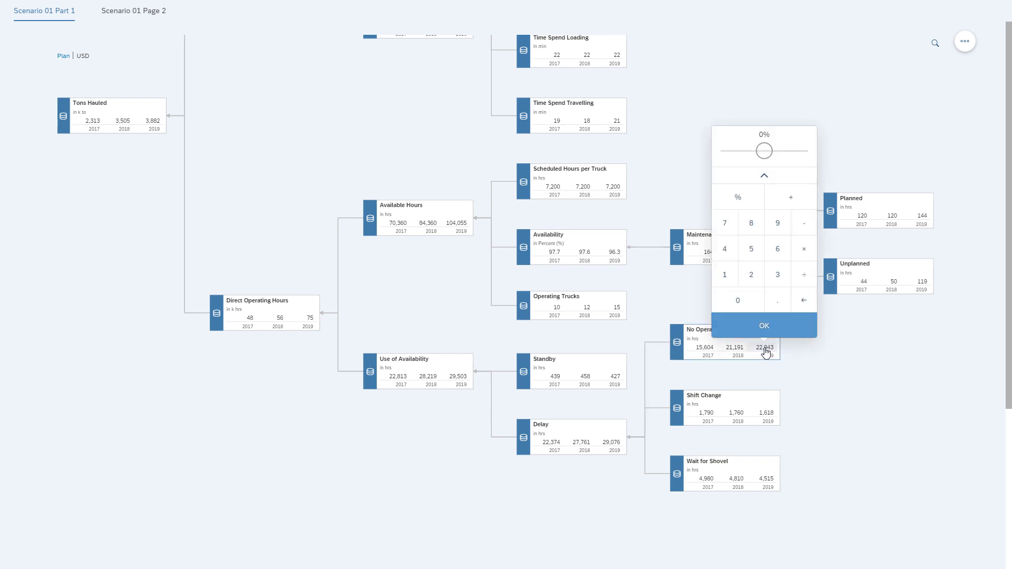
pyautogui.click(738, 308)
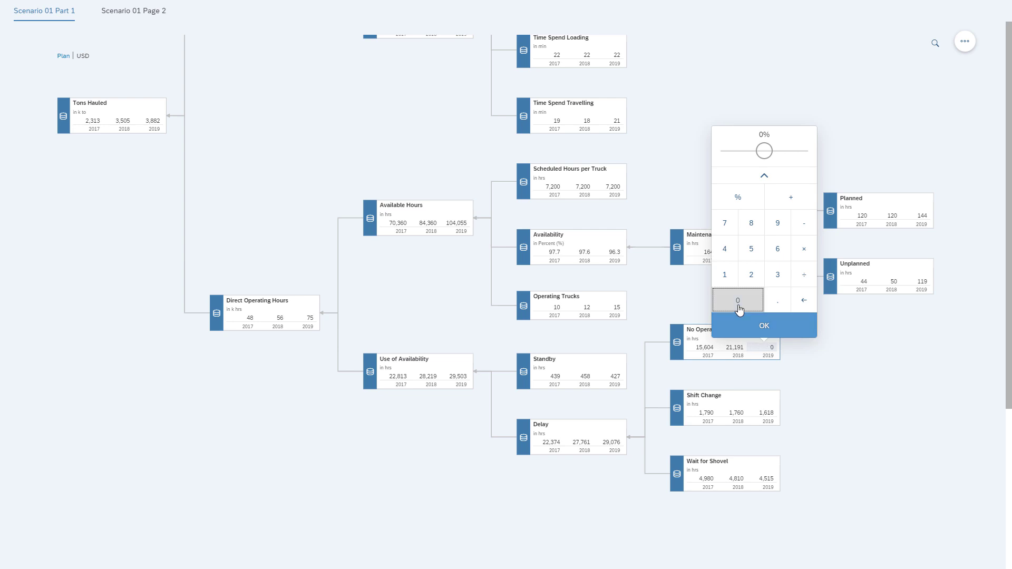
pyautogui.click(764, 327)
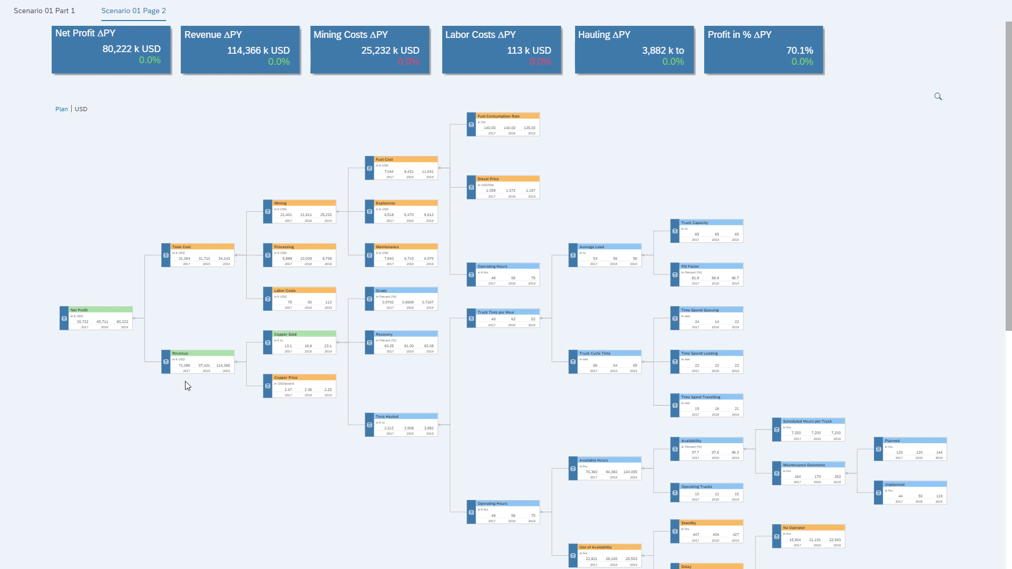
# Zoom and pan Page 2's tree across cost branches, truck metrics, Net Profit and Delay nodes
pyautogui.scroll(1, 224, 190)
pyautogui.scroll(4, 224, 189)
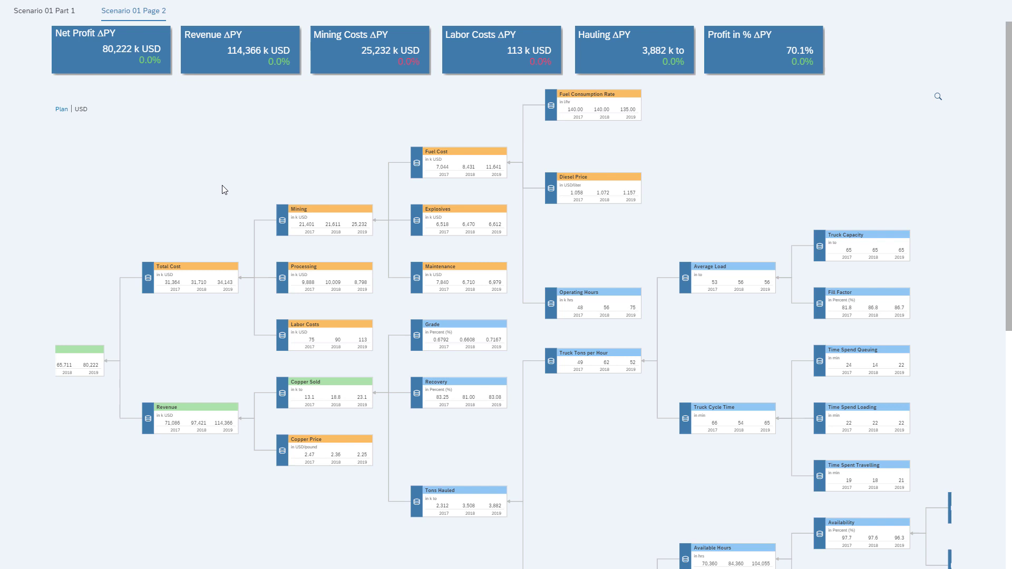
pyautogui.moveTo(251, 227); pyautogui.dragTo(237, 274)
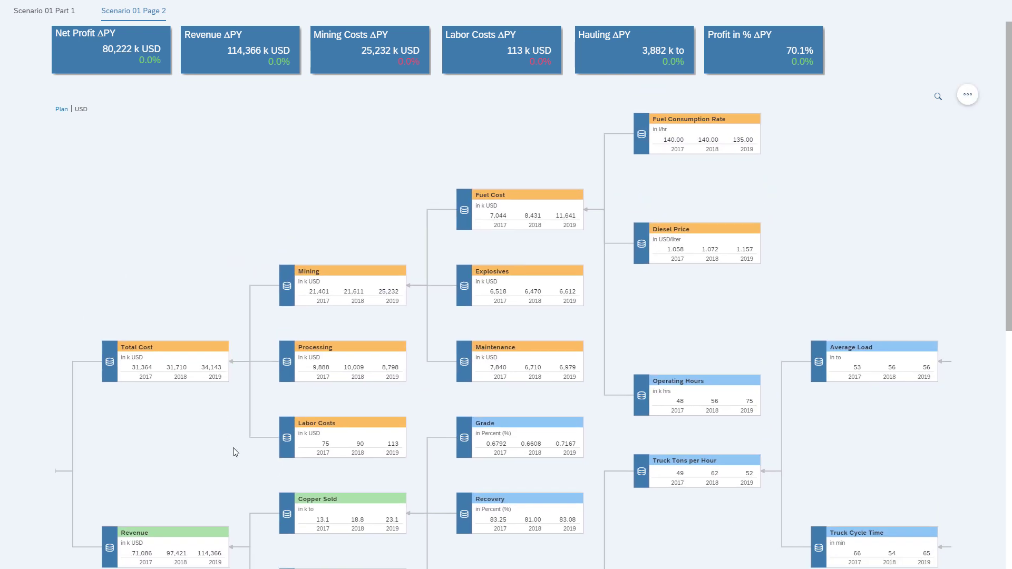
pyautogui.moveTo(210, 459); pyautogui.dragTo(115, 256)
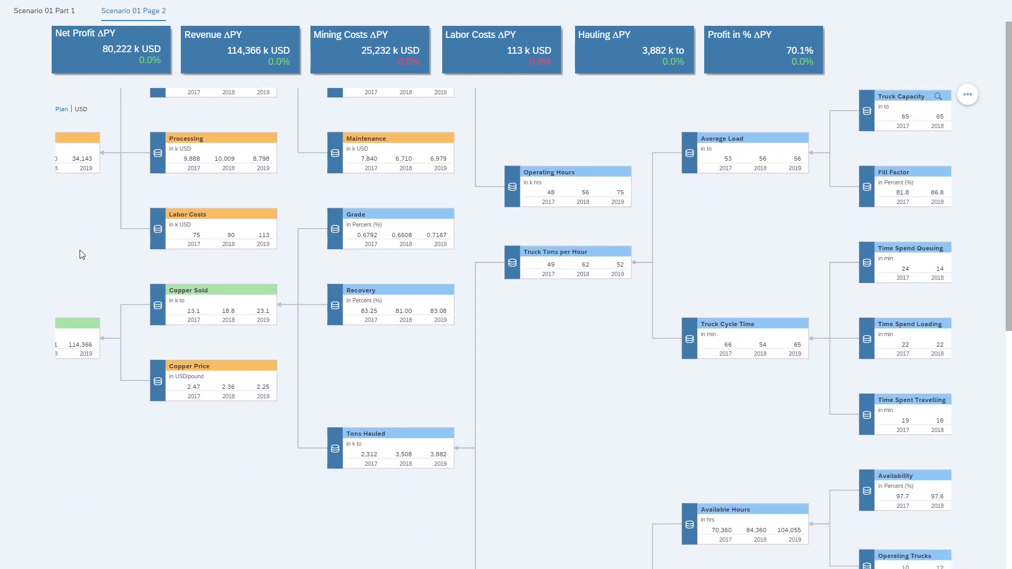
pyautogui.moveTo(569, 411); pyautogui.dragTo(538, 389)
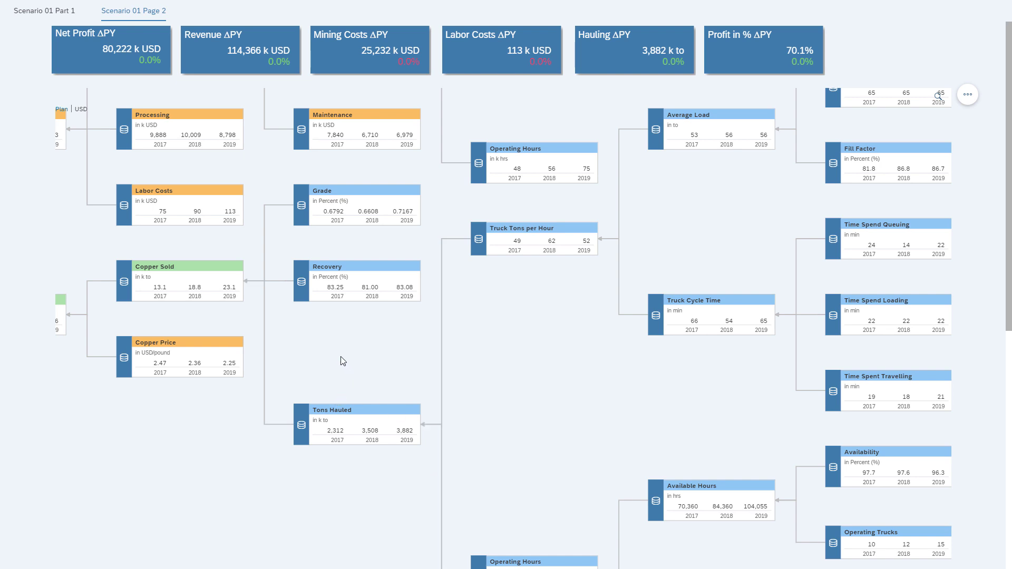
pyautogui.moveTo(205, 419); pyautogui.dragTo(123, 436)
pyautogui.moveTo(520, 469); pyautogui.dragTo(422, 515)
pyautogui.scroll(-2, 383, 431)
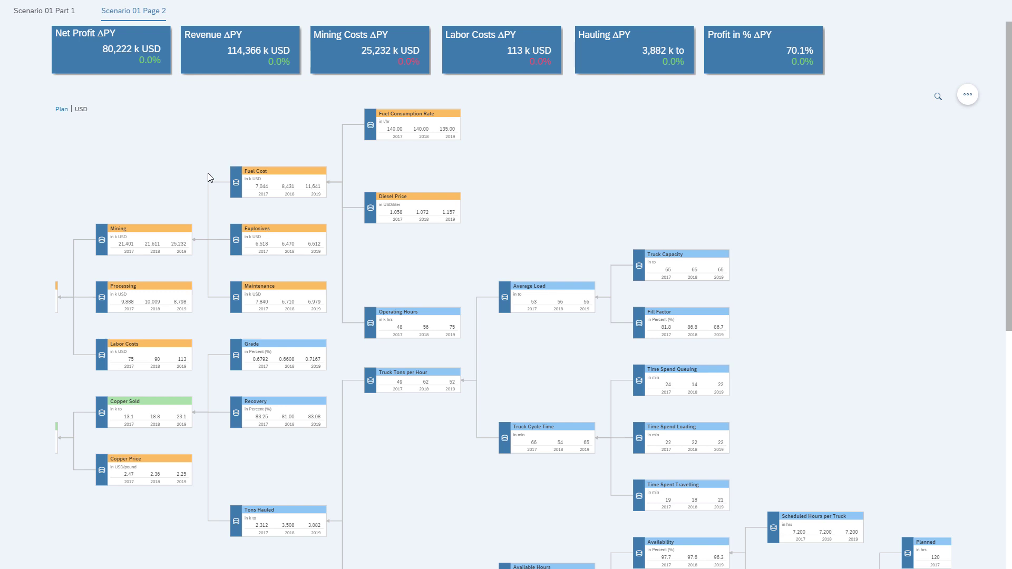
# Keep Page 2 on the Plan version and bring No Operator (22,943 hours) into view
pyautogui.click(68, 111)
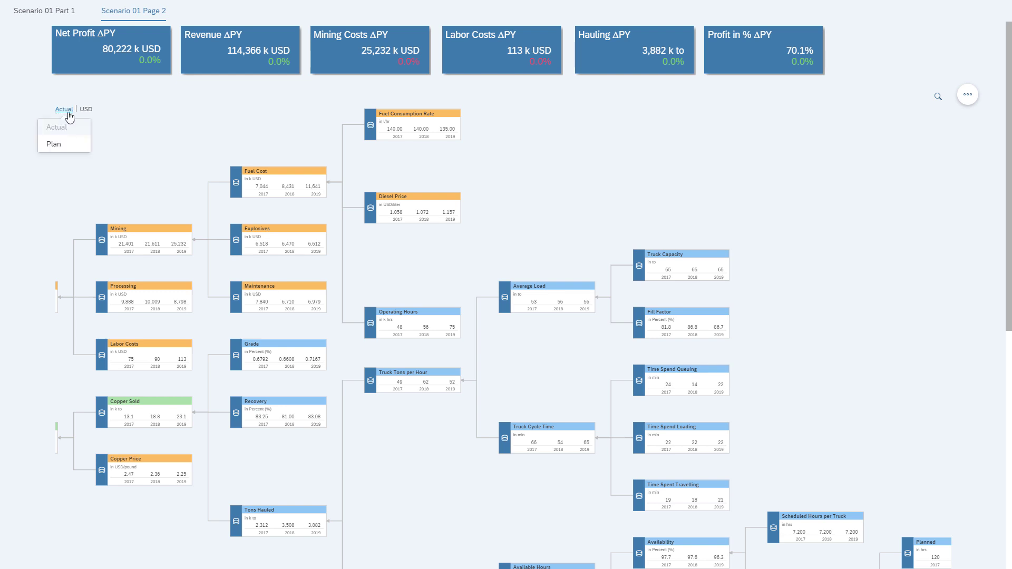
pyautogui.click(68, 146)
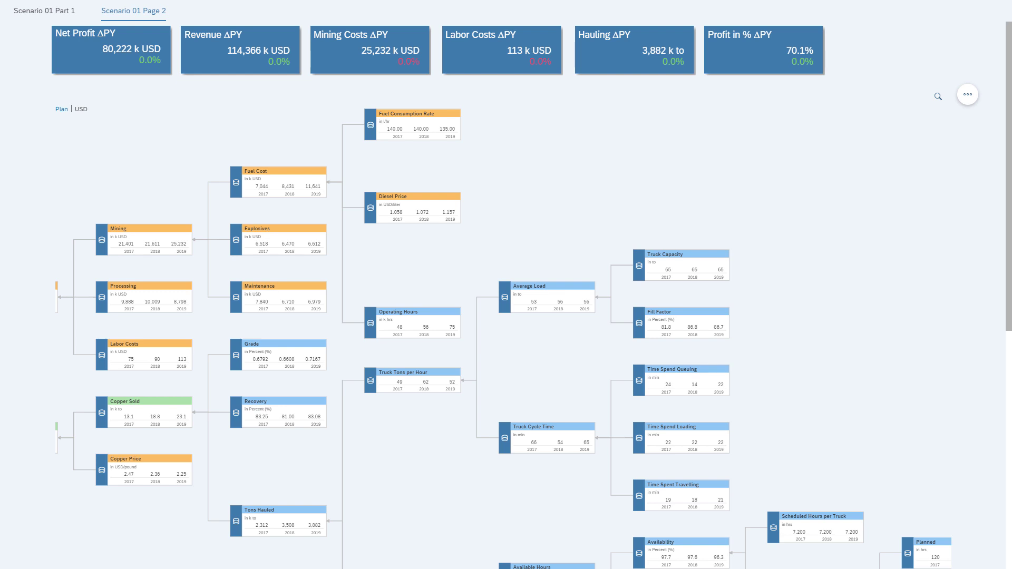
pyautogui.moveTo(484, 509); pyautogui.dragTo(448, 236)
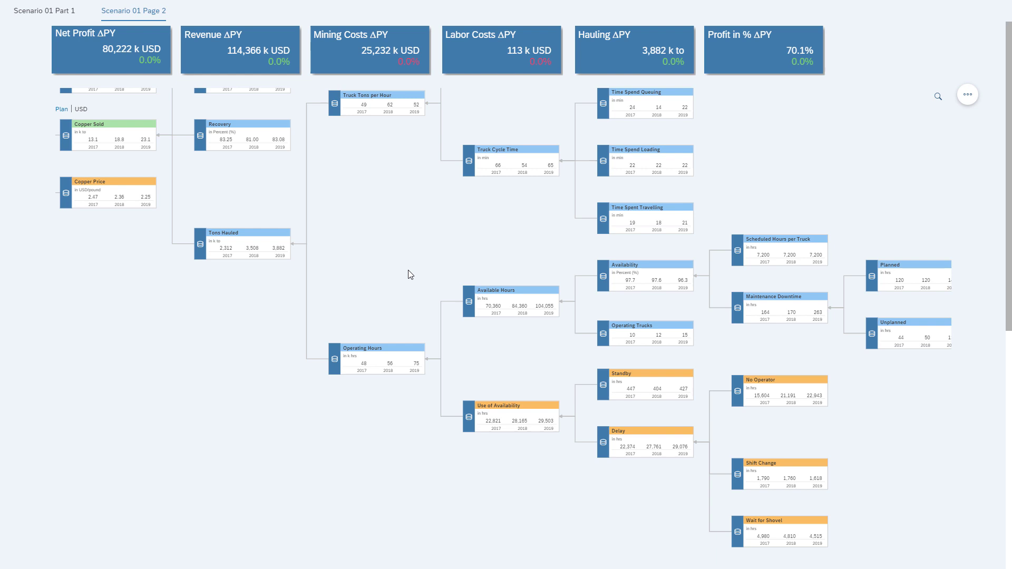
# Set No Operator's 2019 Plan hours to 0
pyautogui.click(813, 396)
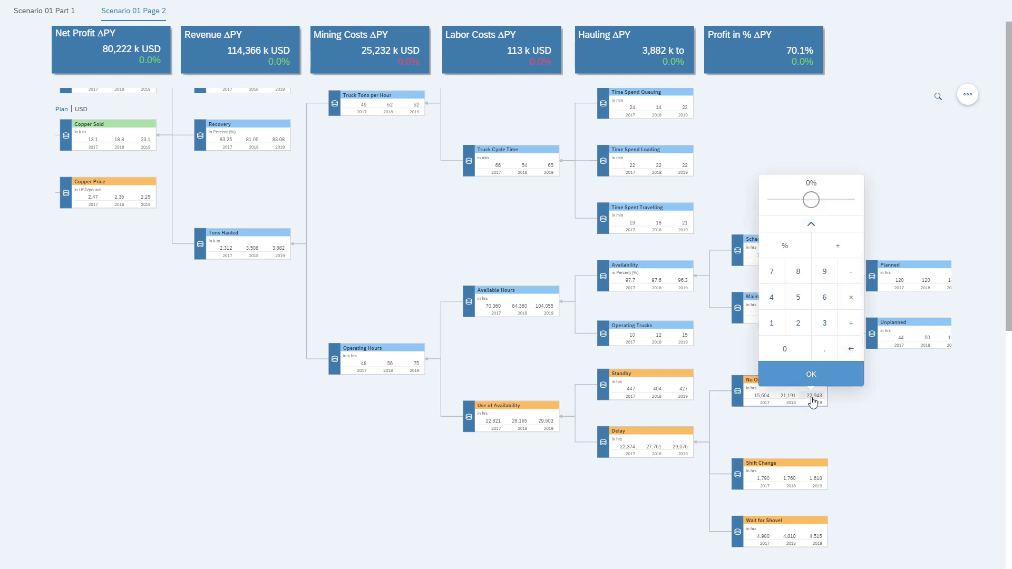
pyautogui.click(785, 349)
pyautogui.click(812, 374)
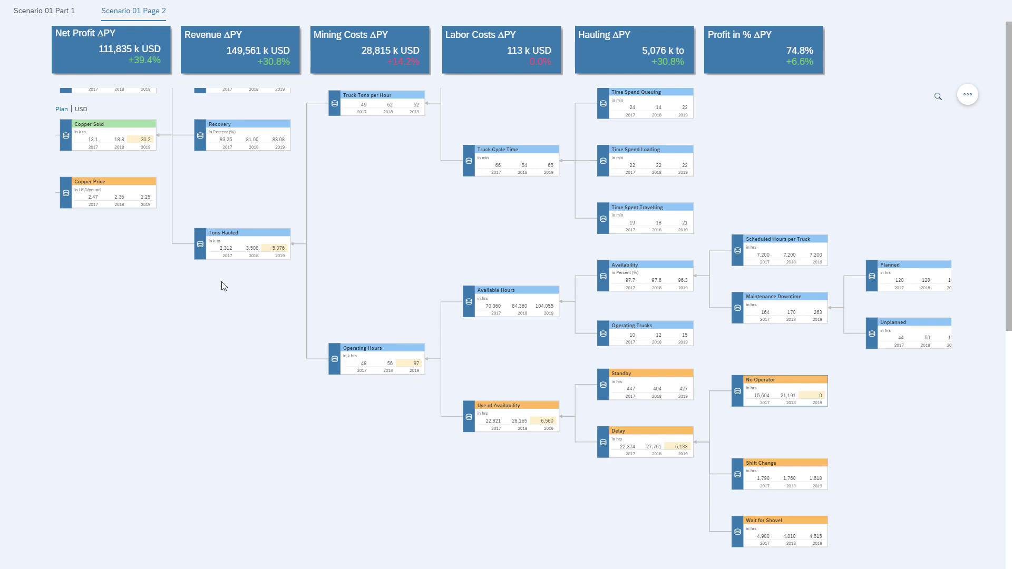
# Review updated Labor Costs, Net Profit root and Fuel Cost nodes across the tree
pyautogui.moveTo(109, 344); pyautogui.dragTo(219, 461)
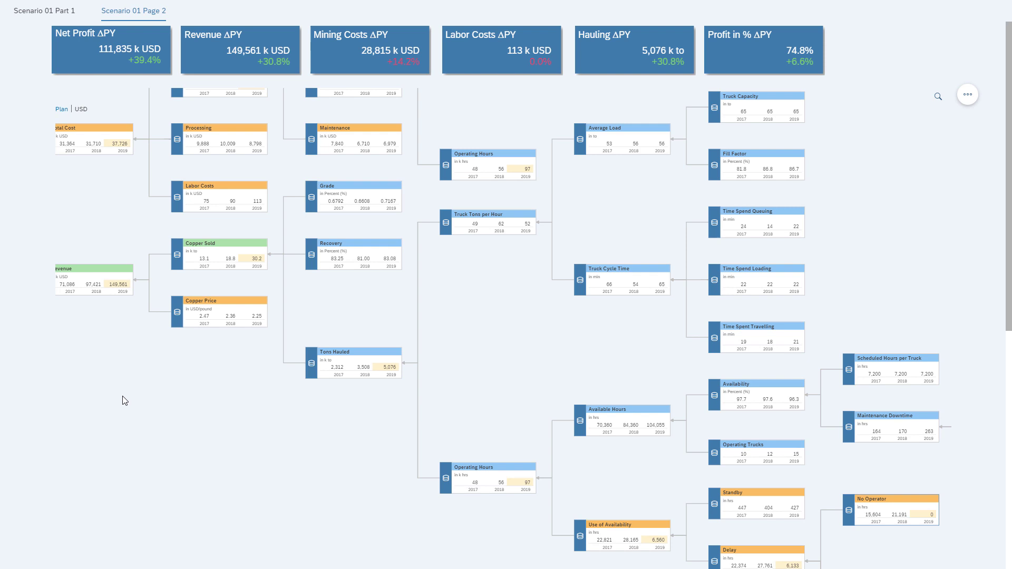
pyautogui.moveTo(124, 401); pyautogui.dragTo(272, 382)
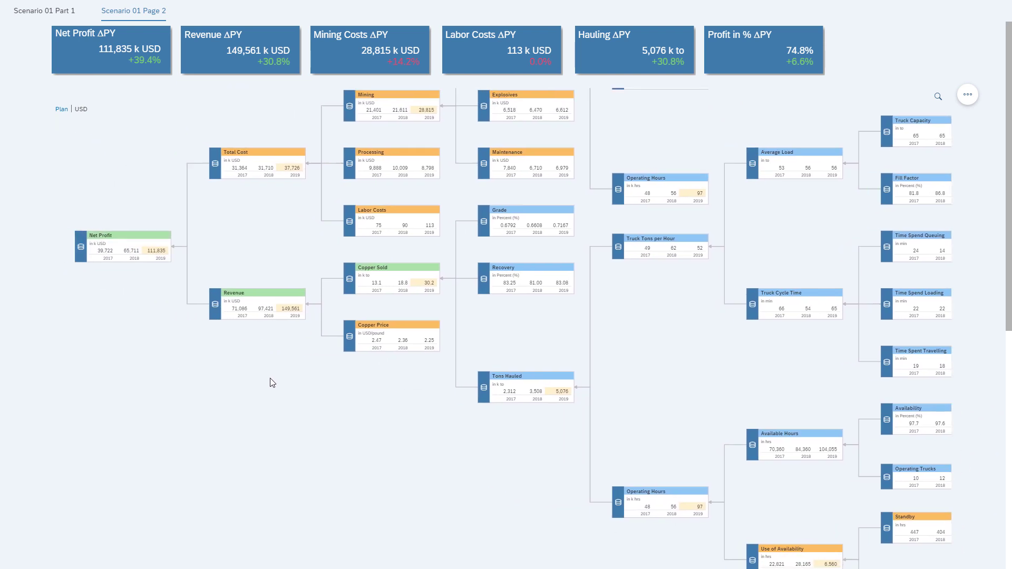
pyautogui.moveTo(271, 384); pyautogui.dragTo(242, 504)
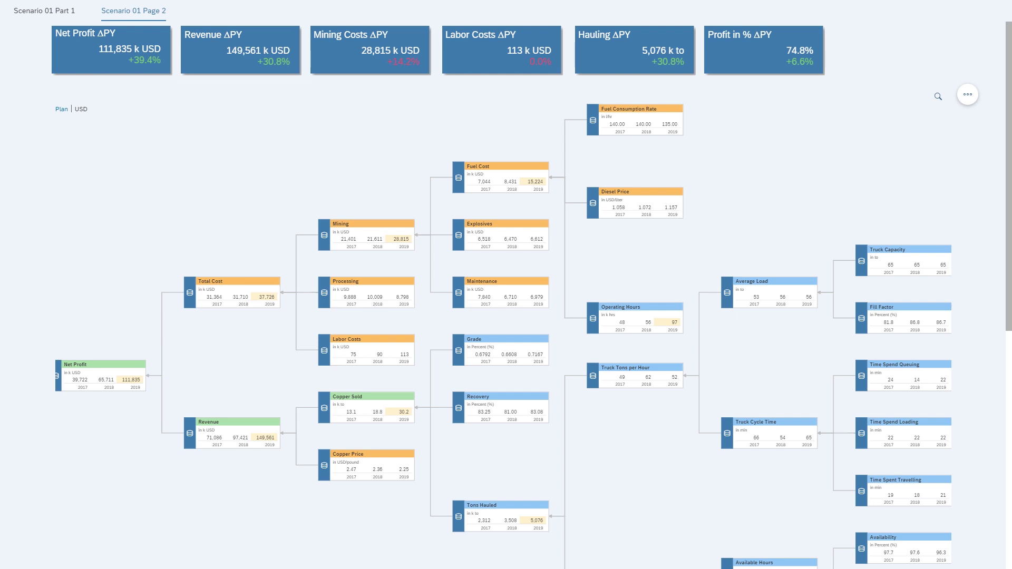
pyautogui.scroll(1, 222, 100)
# Change Operating Trucks for 2019 from 15 to 20
pyautogui.moveTo(689, 501); pyautogui.dragTo(466, 245)
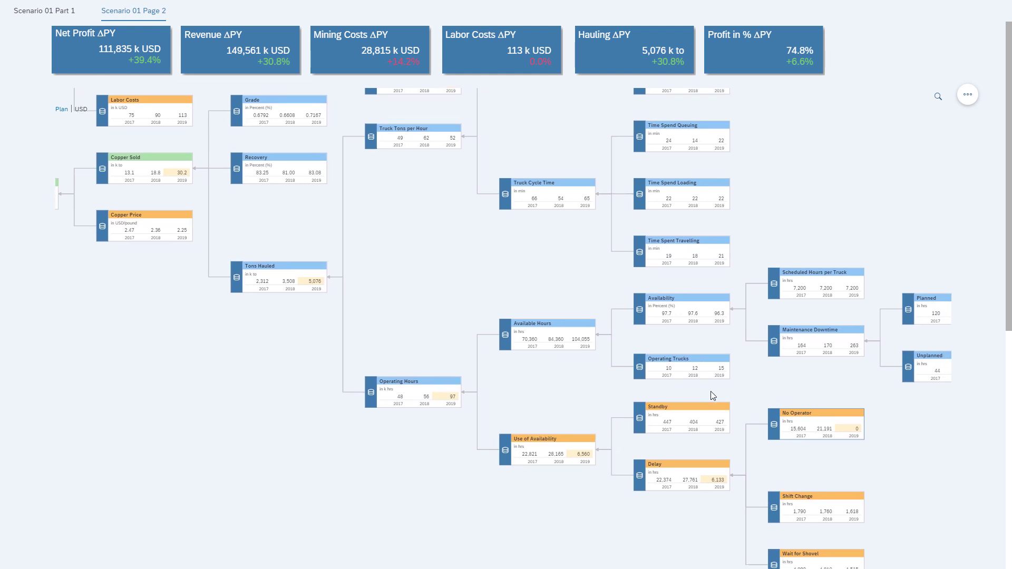
pyautogui.click(721, 371)
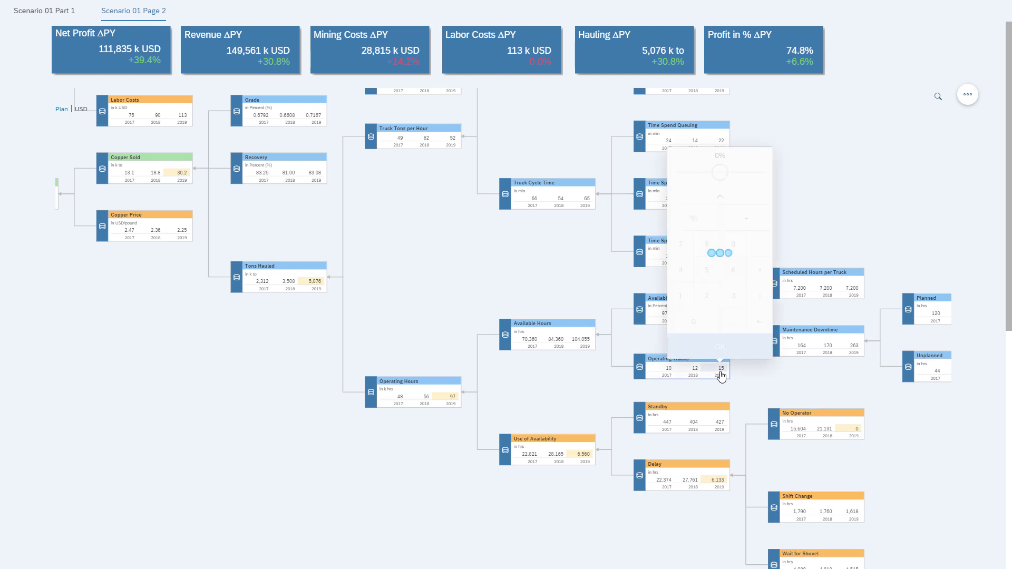
pyautogui.click(701, 306)
pyautogui.click(695, 323)
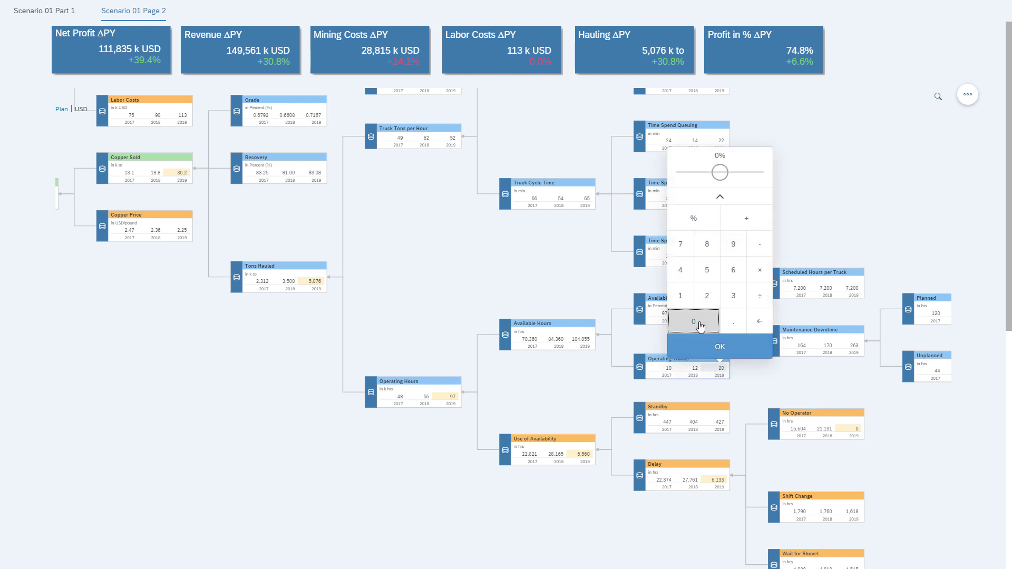
pyautogui.click(720, 348)
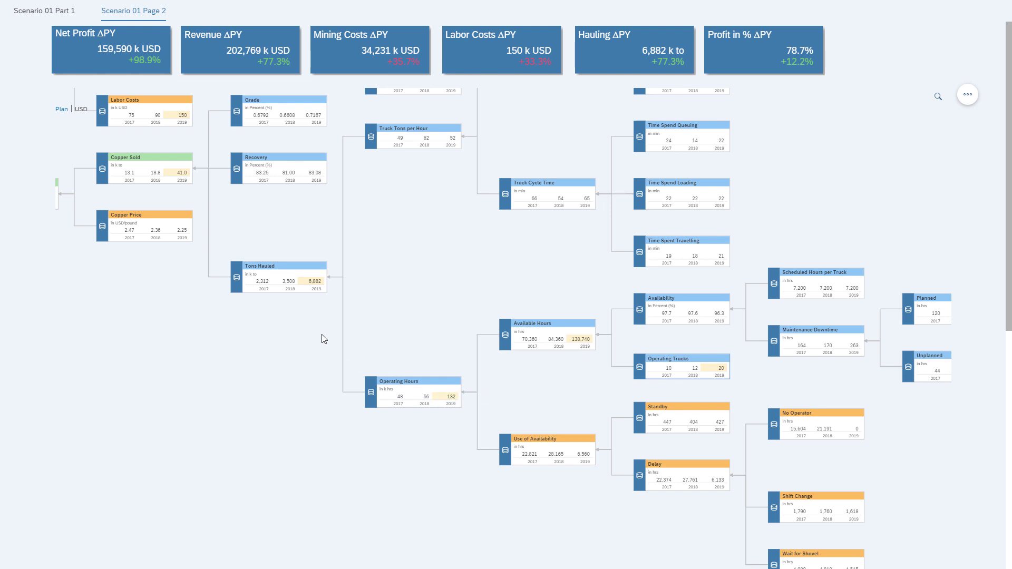
# Show Net Profit at 159,590 k USD with Revenue 202,769 and Total Cost 43,179
pyautogui.moveTo(409, 228); pyautogui.dragTo(368, 481)
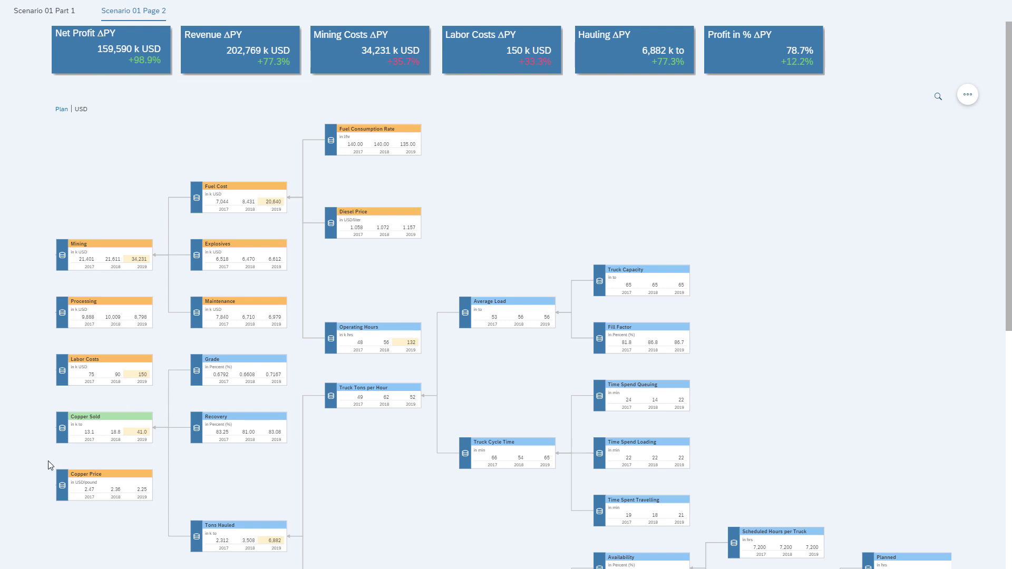
pyautogui.moveTo(63, 460); pyautogui.dragTo(351, 456)
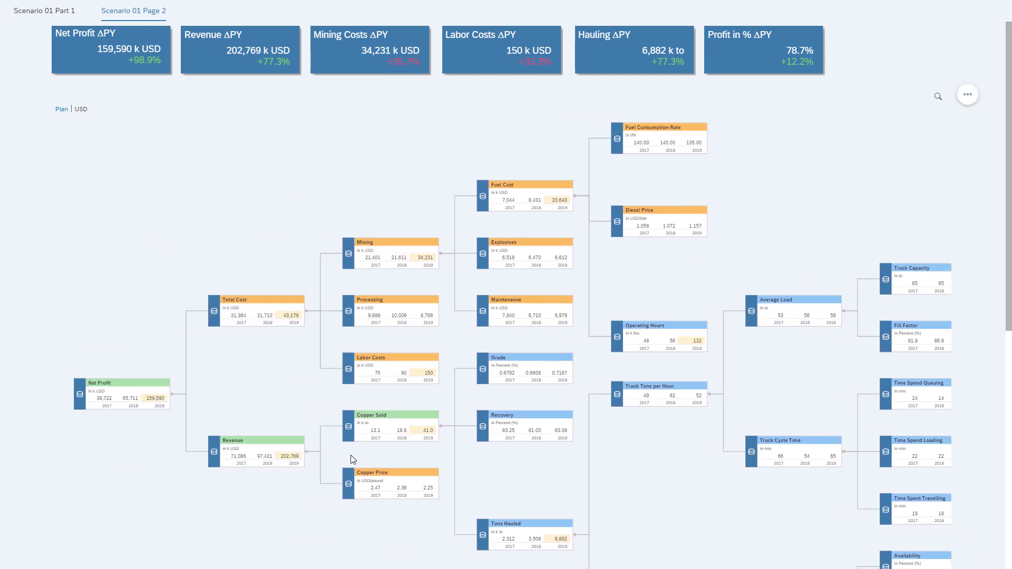